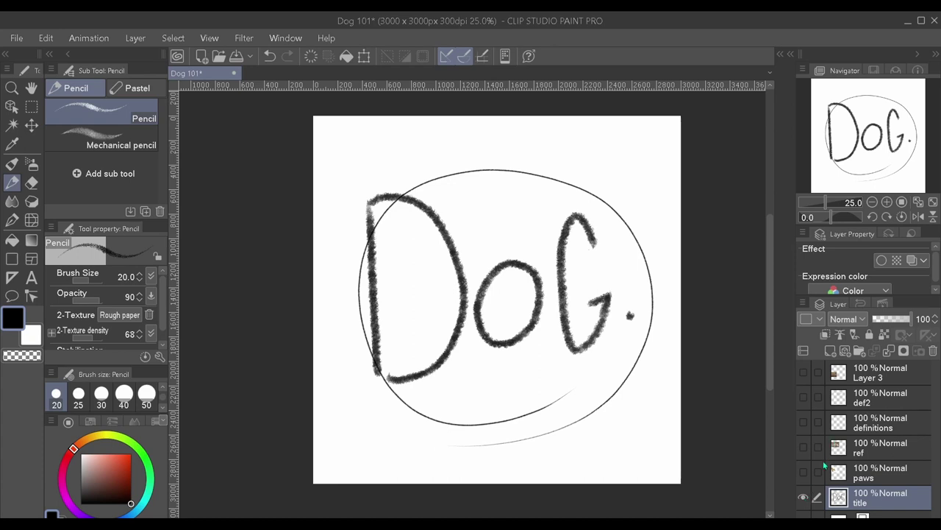
# - Hide the title layer and show the ref, definitions and def2 layers
pyautogui.click(804, 497)
pyautogui.click(804, 448)
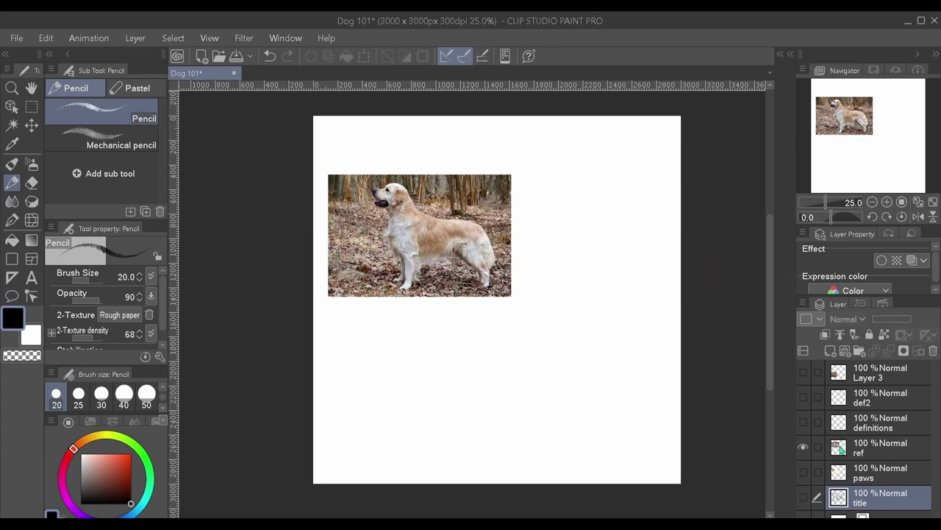
pyautogui.click(804, 422)
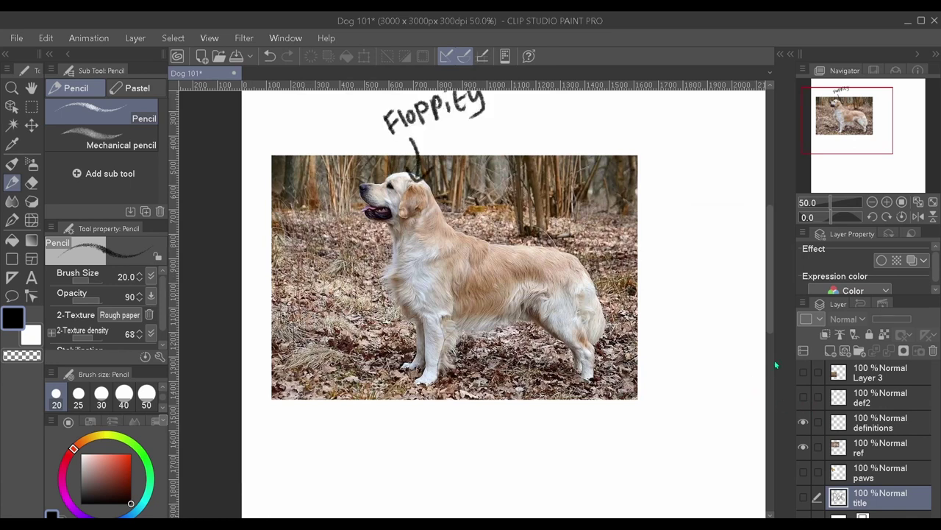
pyautogui.scroll(1, 775, 365)
pyautogui.click(804, 398)
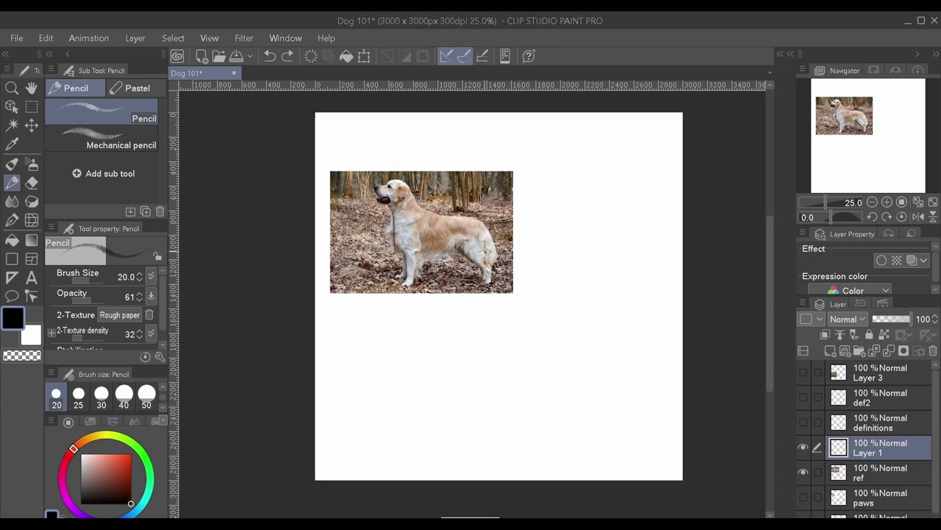
# - Sketch a slanted four-sided box for the dog's body below the photo, with a small neck box joined to its front edge
pyautogui.moveTo(463, 403)
pyautogui.mouseDown()
pyautogui.moveTo(493, 365)
pyautogui.moveTo(574, 370)
pyautogui.moveTo(593, 382)
pyautogui.moveTo(565, 411)
pyautogui.mouseUp()
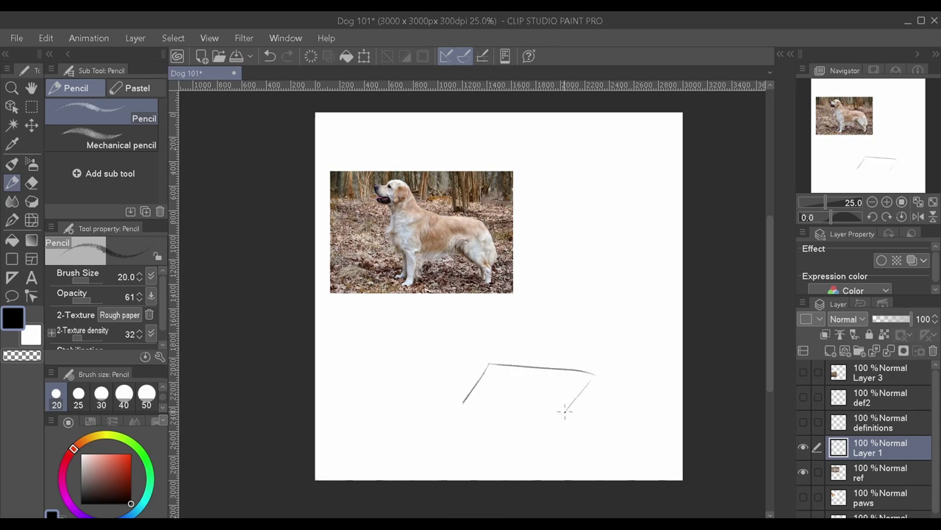
pyautogui.moveTo(481, 410); pyautogui.dragTo(559, 416)
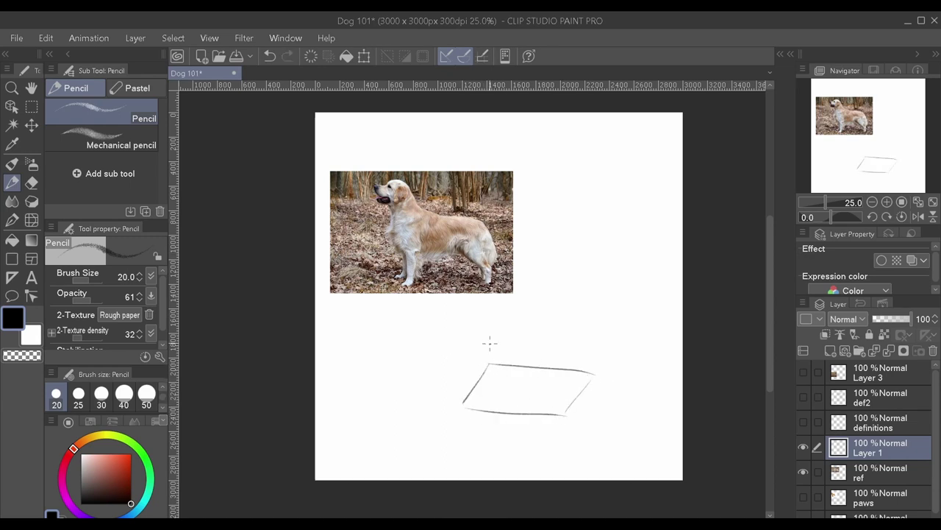
pyautogui.moveTo(459, 397); pyautogui.dragTo(461, 344)
pyautogui.hotkey('ctrl', 'z')
pyautogui.moveTo(448, 378)
pyautogui.mouseDown()
pyautogui.moveTo(463, 404)
pyautogui.moveTo(481, 337)
pyautogui.mouseUp()
pyautogui.hotkey('ctrl', 'z')
pyautogui.moveTo(447, 379); pyautogui.dragTo(475, 338)
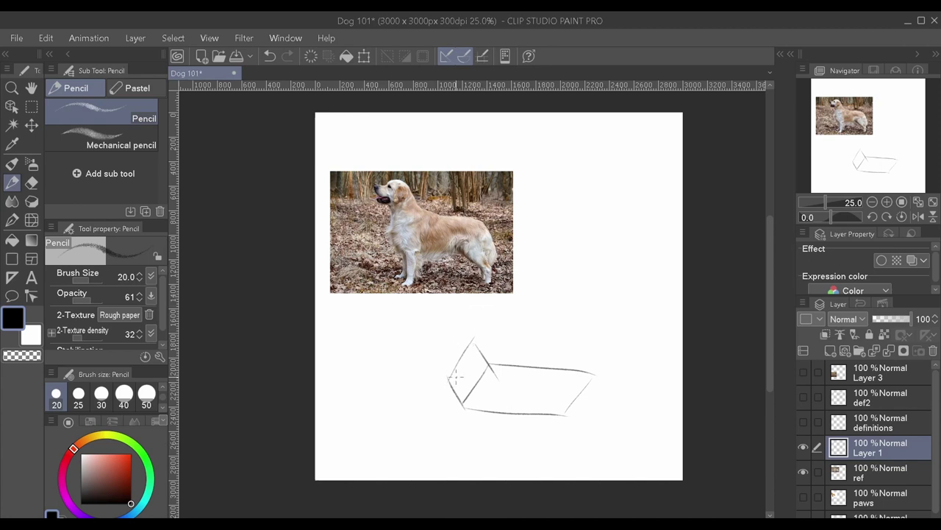
# - Sketch a square head overlapping the neck box and a long rectangular muzzle extending from its lower half
pyautogui.moveTo(455, 378)
pyautogui.mouseDown()
pyautogui.moveTo(422, 378)
pyautogui.moveTo(416, 331)
pyautogui.moveTo(465, 326)
pyautogui.moveTo(474, 356)
pyautogui.mouseUp()
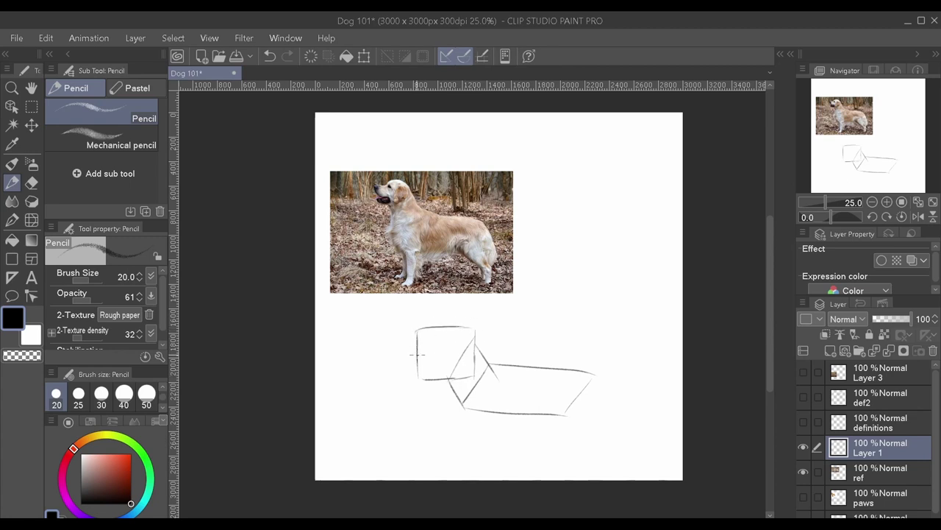
pyautogui.moveTo(417, 355)
pyautogui.mouseDown()
pyautogui.moveTo(473, 347)
pyautogui.moveTo(482, 357)
pyautogui.moveTo(408, 344)
pyautogui.moveTo(413, 356)
pyautogui.moveTo(388, 358)
pyautogui.moveTo(390, 384)
pyautogui.moveTo(429, 381)
pyautogui.moveTo(386, 382)
pyautogui.mouseUp()
# - Draw a small triangular nose at the muzzle's tip and a curved jaw rising into a smiling mouth, darkening the chin and mouth corner
pyautogui.moveTo(770, 326); pyautogui.dragTo(770, 344)
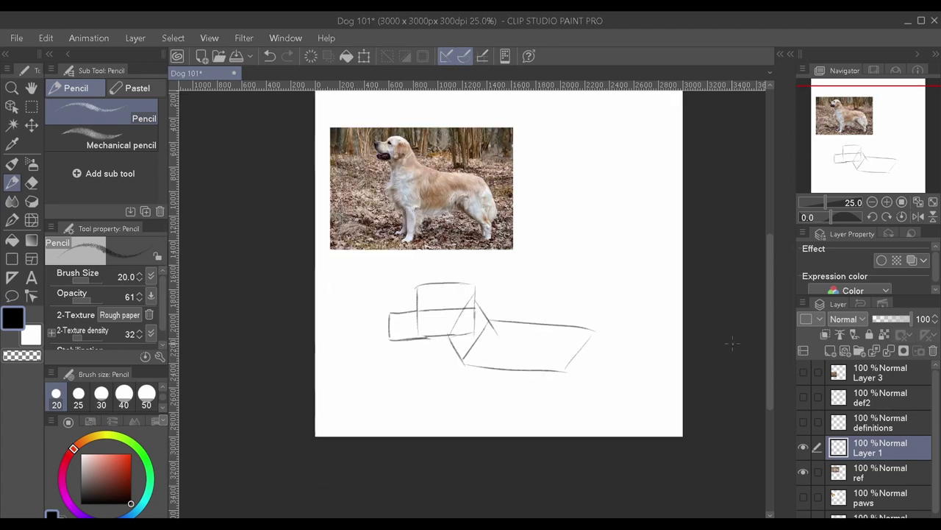
pyautogui.moveTo(274, 521); pyautogui.dragTo(262, 520)
pyautogui.hotkey('ctrl', '+')
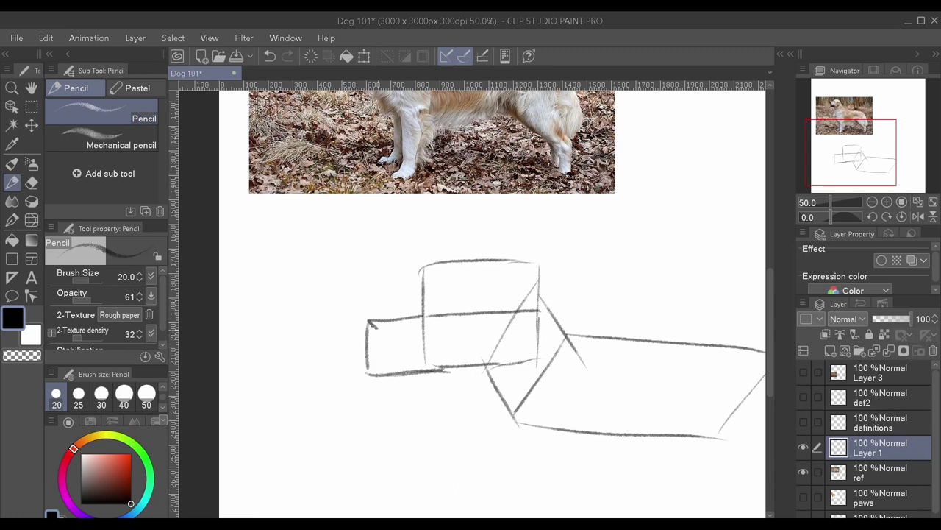
pyautogui.moveTo(377, 327); pyautogui.dragTo(368, 334)
pyautogui.moveTo(369, 320)
pyautogui.mouseDown()
pyautogui.moveTo(381, 371)
pyautogui.moveTo(420, 373)
pyautogui.mouseUp()
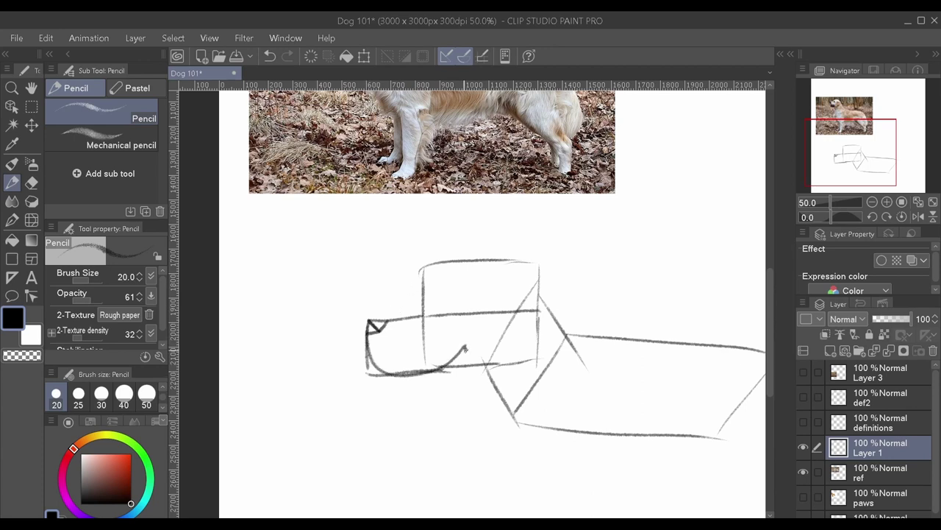
pyautogui.moveTo(465, 347)
pyautogui.mouseDown()
pyautogui.moveTo(408, 373)
pyautogui.moveTo(369, 349)
pyautogui.moveTo(379, 368)
pyautogui.moveTo(369, 350)
pyautogui.moveTo(369, 372)
pyautogui.moveTo(391, 376)
pyautogui.moveTo(369, 357)
pyautogui.mouseUp()
pyautogui.moveTo(370, 358); pyautogui.dragTo(391, 378)
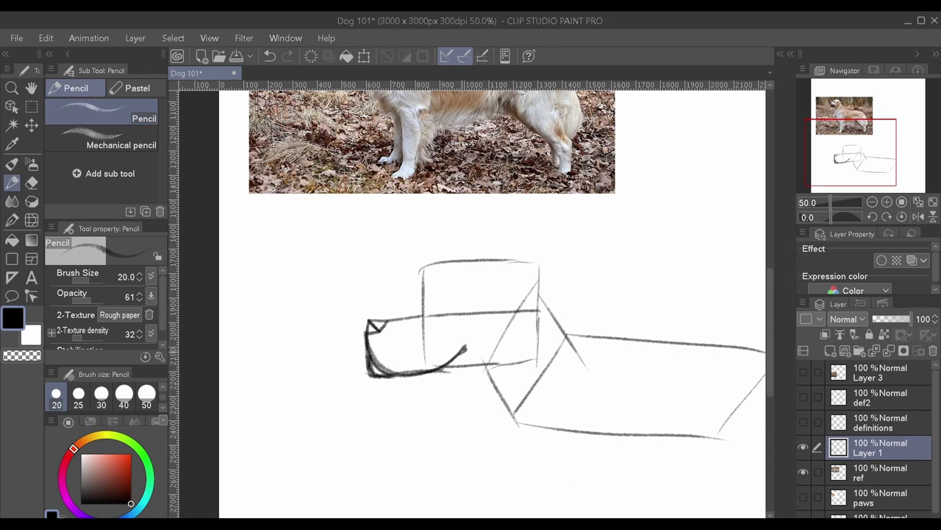
pyautogui.moveTo(468, 347); pyautogui.dragTo(420, 367)
# - Draw an almond-shaped eye with a round iris above the dog's back and split it with a red vertical line
pyautogui.moveTo(537, 305)
pyautogui.mouseDown()
pyautogui.moveTo(557, 280)
pyautogui.moveTo(581, 277)
pyautogui.moveTo(610, 309)
pyautogui.mouseUp()
pyautogui.moveTo(535, 307)
pyautogui.mouseDown()
pyautogui.moveTo(558, 325)
pyautogui.moveTo(594, 321)
pyautogui.mouseUp()
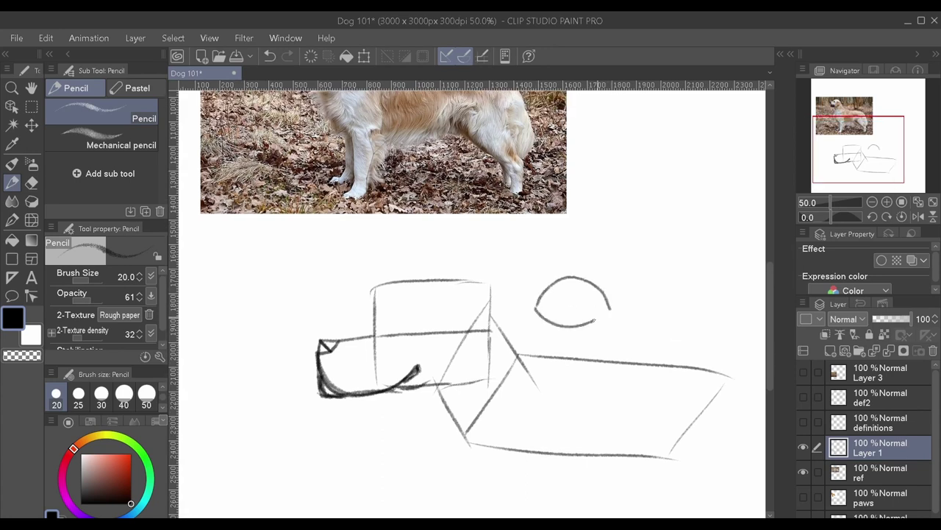
pyautogui.moveTo(581, 279)
pyautogui.mouseDown()
pyautogui.moveTo(553, 298)
pyautogui.moveTo(560, 323)
pyautogui.moveTo(595, 296)
pyautogui.mouseUp()
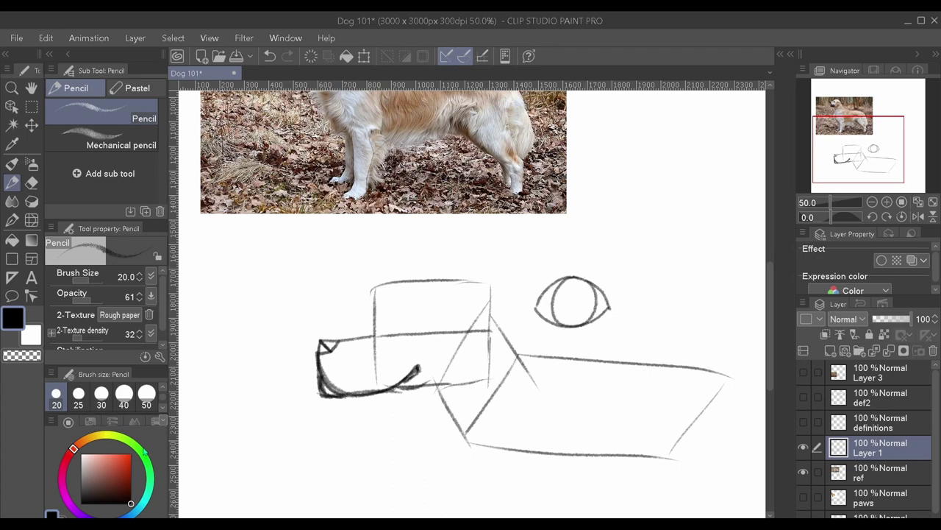
pyautogui.click(131, 453)
pyautogui.moveTo(574, 270); pyautogui.dragTo(574, 333)
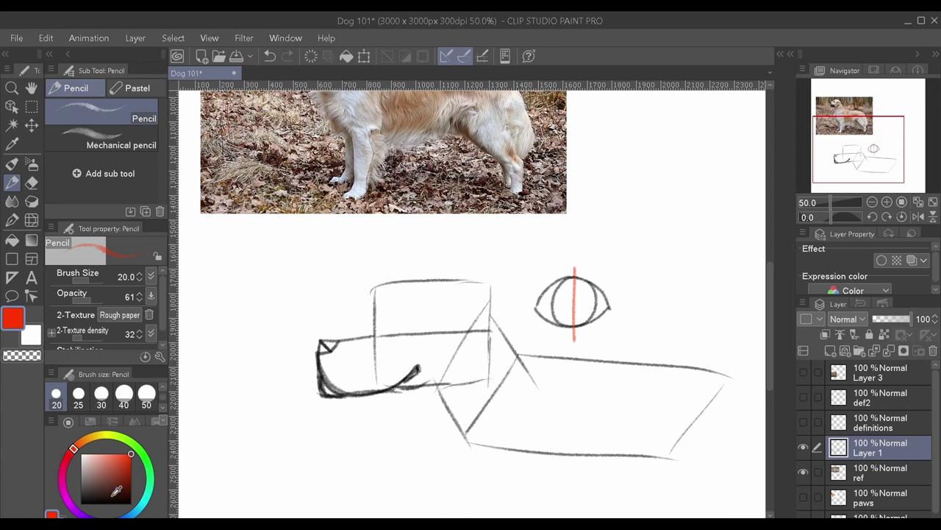
# - Switch back to black and draw a D-shaped half eye with a curved iris line beside the full eye
pyautogui.click(131, 503)
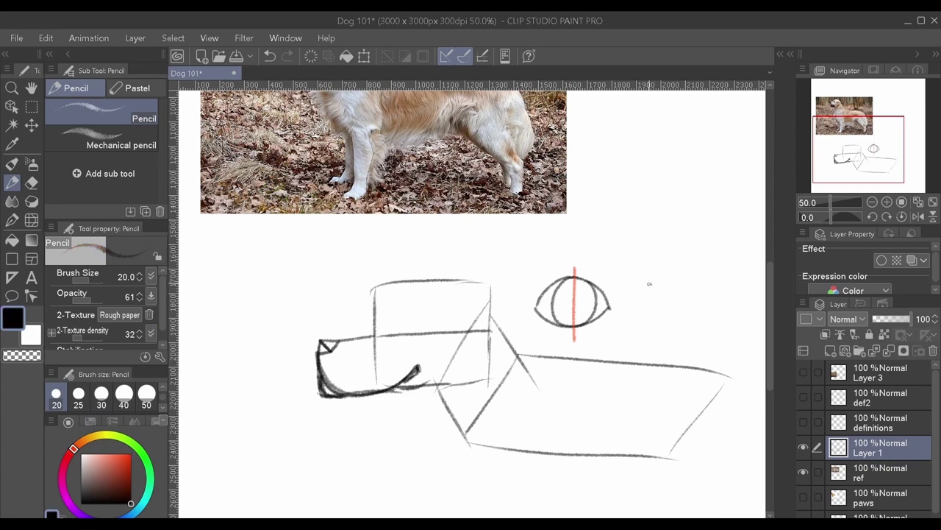
pyautogui.moveTo(649, 273); pyautogui.dragTo(647, 316)
pyautogui.moveTo(648, 275)
pyautogui.mouseDown()
pyautogui.moveTo(672, 271)
pyautogui.moveTo(689, 288)
pyautogui.mouseUp()
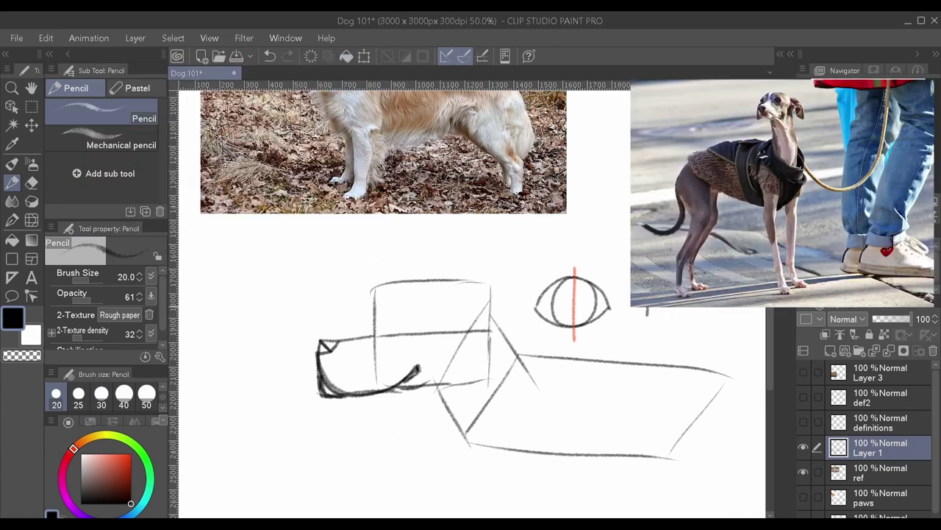
pyautogui.moveTo(647, 316); pyautogui.dragTo(654, 320)
# - Draw a small D-shaped eye on the head above the muzzle line and round off the forehead
pyautogui.moveTo(386, 321); pyautogui.dragTo(385, 335)
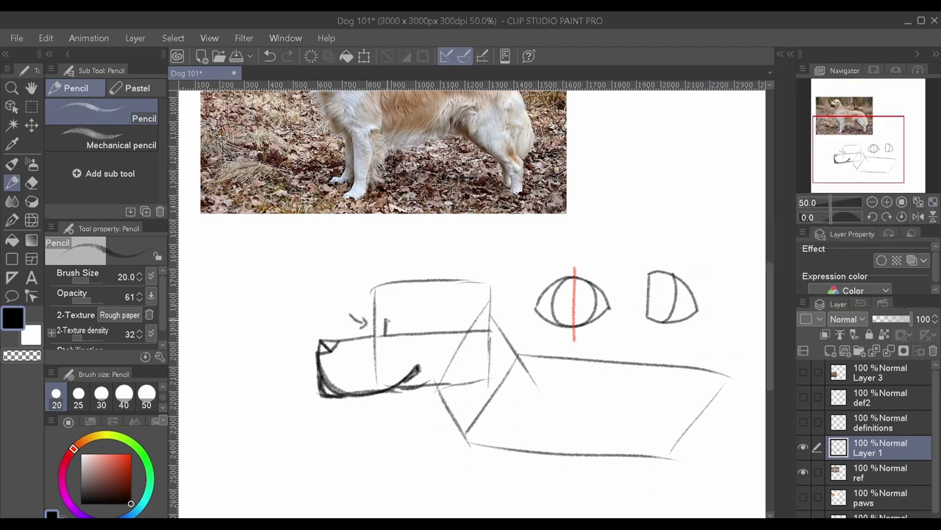
pyautogui.moveTo(373, 323)
pyautogui.mouseDown()
pyautogui.moveTo(402, 282)
pyautogui.moveTo(374, 333)
pyautogui.mouseUp()
pyautogui.moveTo(384, 337); pyautogui.dragTo(403, 336)
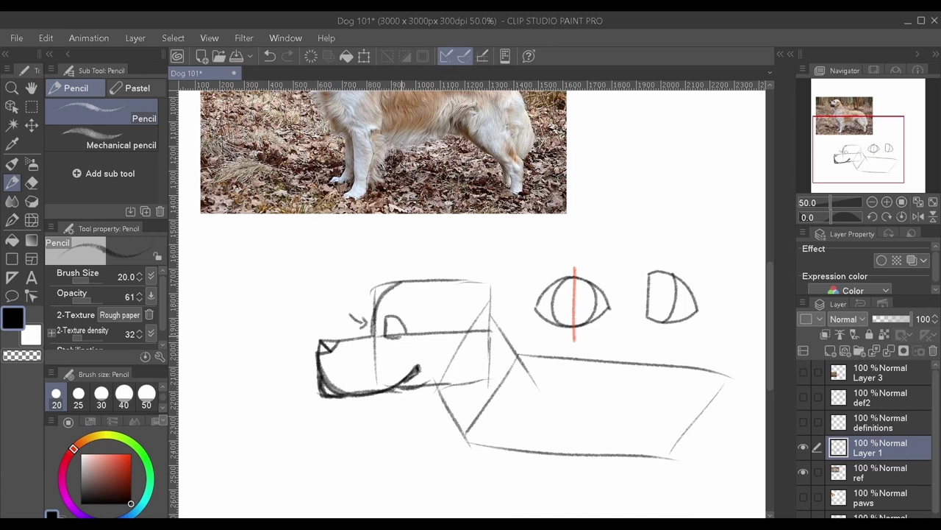
# - Draw a floppy folded ear on the head and round the back of the skull toward the neck
pyautogui.scroll(-1, 382, 246)
pyautogui.moveTo(420, 274)
pyautogui.mouseDown()
pyautogui.moveTo(404, 308)
pyautogui.moveTo(435, 320)
pyautogui.moveTo(426, 336)
pyautogui.moveTo(406, 308)
pyautogui.moveTo(430, 328)
pyautogui.moveTo(443, 318)
pyautogui.moveTo(433, 319)
pyautogui.mouseUp()
pyautogui.hotkey('ctrl', 'z')
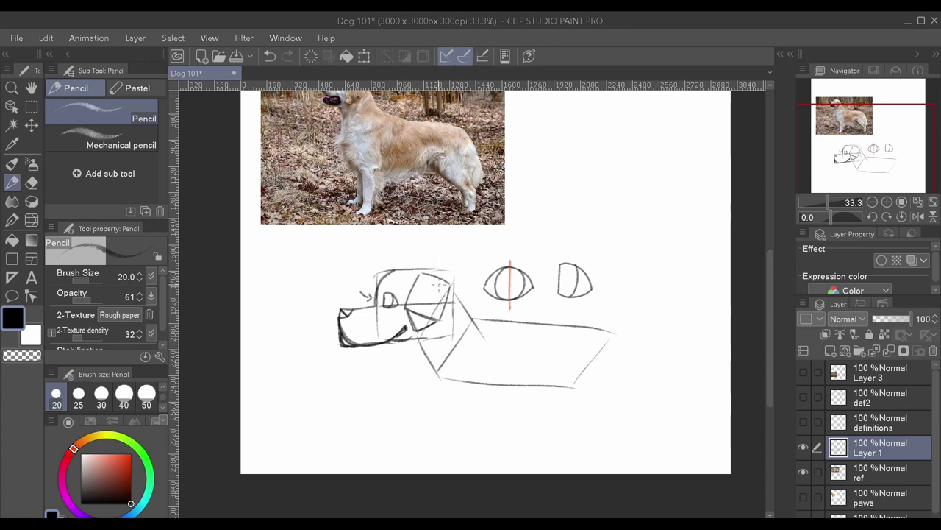
pyautogui.moveTo(409, 324); pyautogui.dragTo(456, 295)
# - Round out the body box with a curved chest, belly, back and rump
pyautogui.moveTo(439, 373)
pyautogui.mouseDown()
pyautogui.moveTo(456, 392)
pyautogui.moveTo(497, 395)
pyautogui.moveTo(580, 384)
pyautogui.moveTo(472, 396)
pyautogui.mouseUp()
pyautogui.moveTo(475, 318)
pyautogui.mouseDown()
pyautogui.moveTo(567, 329)
pyautogui.moveTo(599, 356)
pyautogui.moveTo(574, 386)
pyautogui.moveTo(577, 327)
pyautogui.moveTo(498, 317)
pyautogui.moveTo(538, 322)
pyautogui.mouseUp()
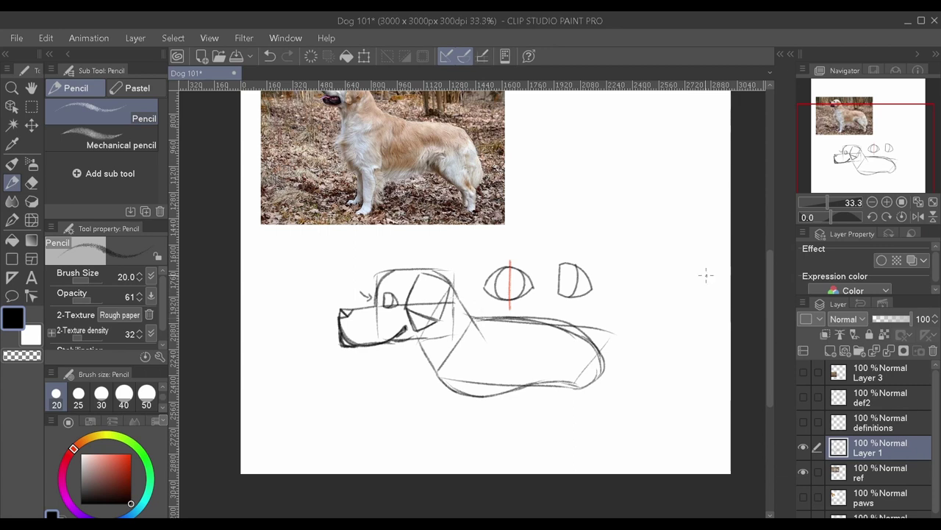
# - On the paws layer, write "Fancy" beside the second dog photo with an arrow to its front paw
pyautogui.moveTo(770, 339); pyautogui.dragTo(770, 351)
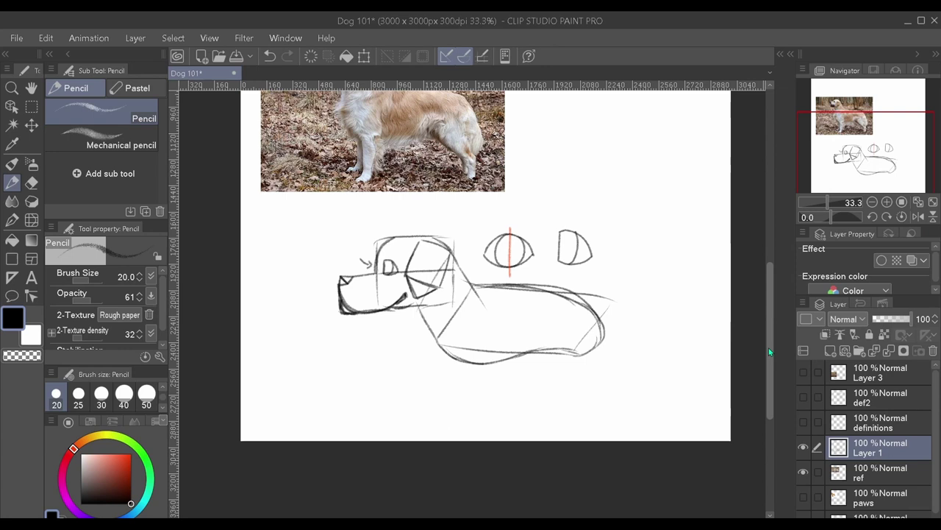
pyautogui.scroll(1, 772, 351)
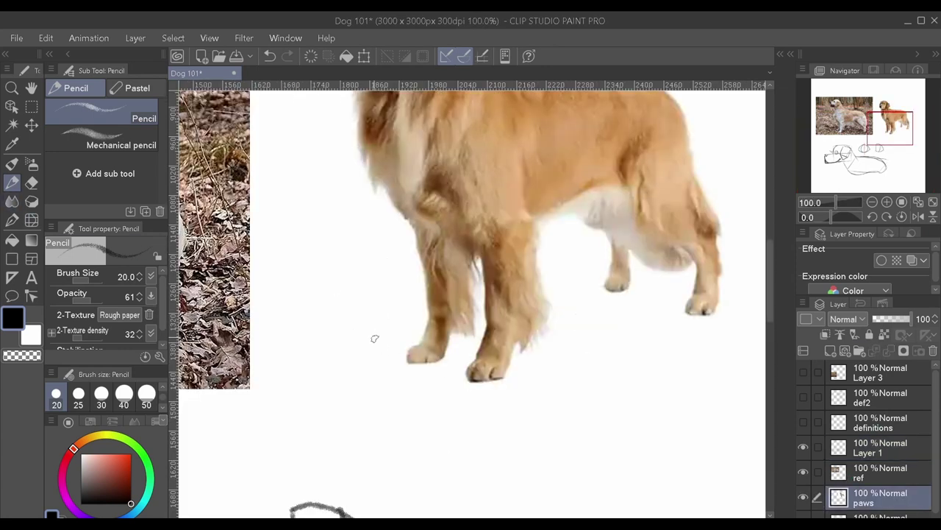
pyautogui.moveTo(374, 338)
pyautogui.mouseDown()
pyautogui.moveTo(384, 353)
pyautogui.moveTo(376, 361)
pyautogui.mouseUp()
pyautogui.moveTo(332, 337)
pyautogui.mouseDown()
pyautogui.moveTo(330, 312)
pyautogui.moveTo(346, 306)
pyautogui.mouseUp()
pyautogui.moveTo(330, 324)
pyautogui.mouseDown()
pyautogui.moveTo(355, 320)
pyautogui.moveTo(346, 331)
pyautogui.moveTo(386, 315)
pyautogui.moveTo(403, 294)
pyautogui.moveTo(393, 335)
pyautogui.mouseUp()
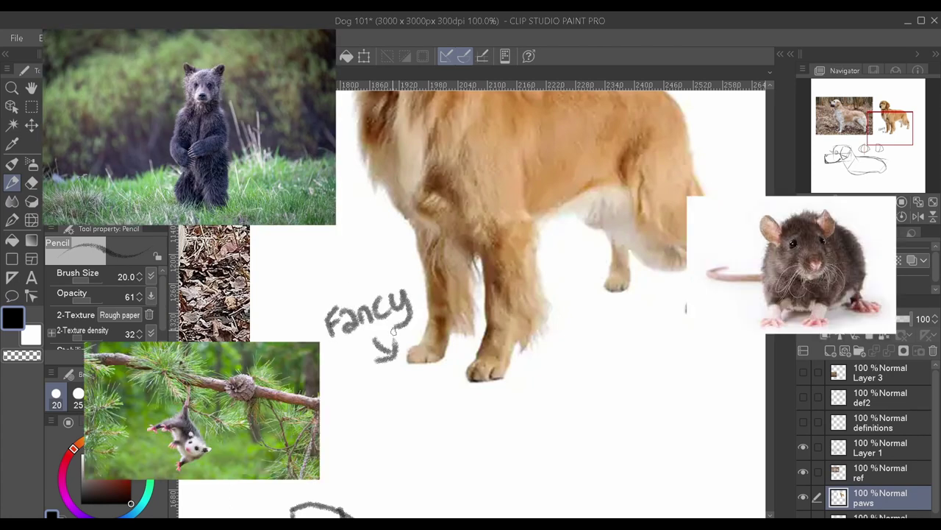
# - Sketch a front leg extending down from the dog's chest
pyautogui.hotkey('ctrl', '-')
pyautogui.hotkey('ctrl', '-')
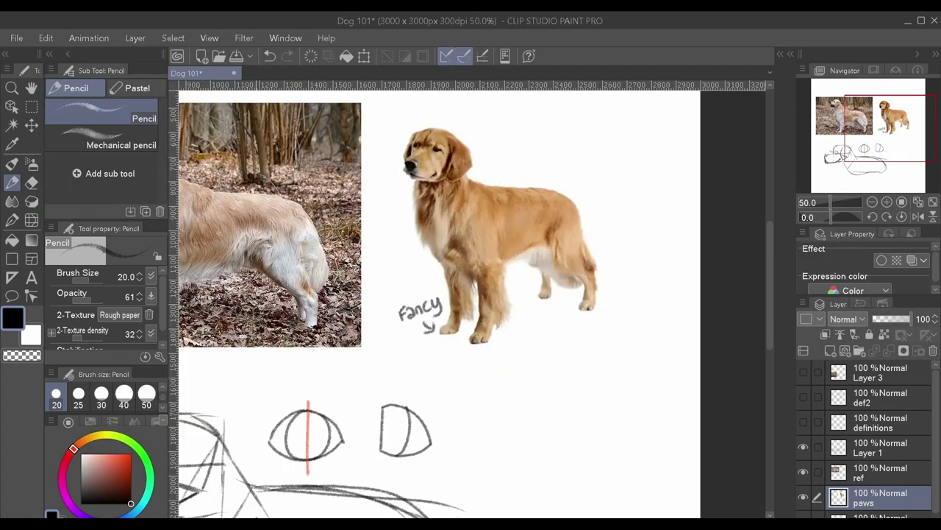
pyautogui.moveTo(574, 522); pyautogui.dragTo(529, 522)
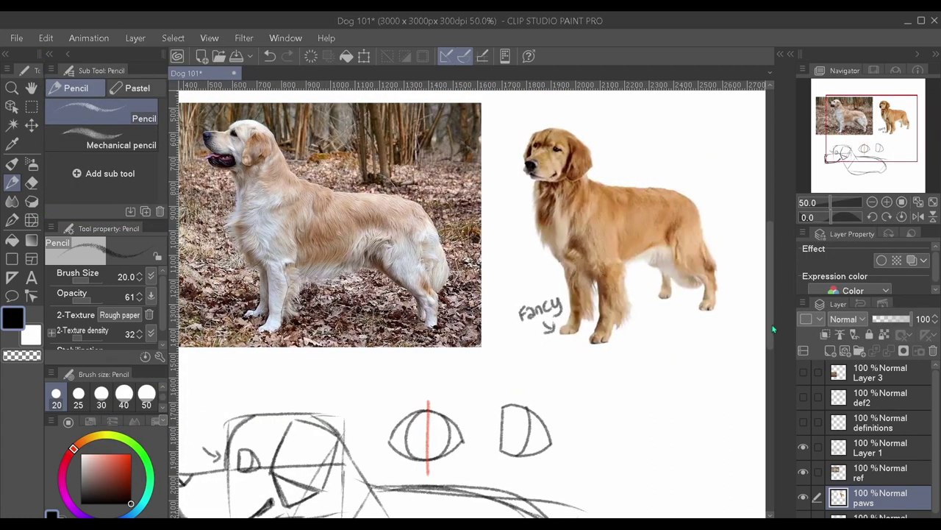
pyautogui.moveTo(770, 336); pyautogui.dragTo(767, 354)
pyautogui.scroll(-5, 767, 356)
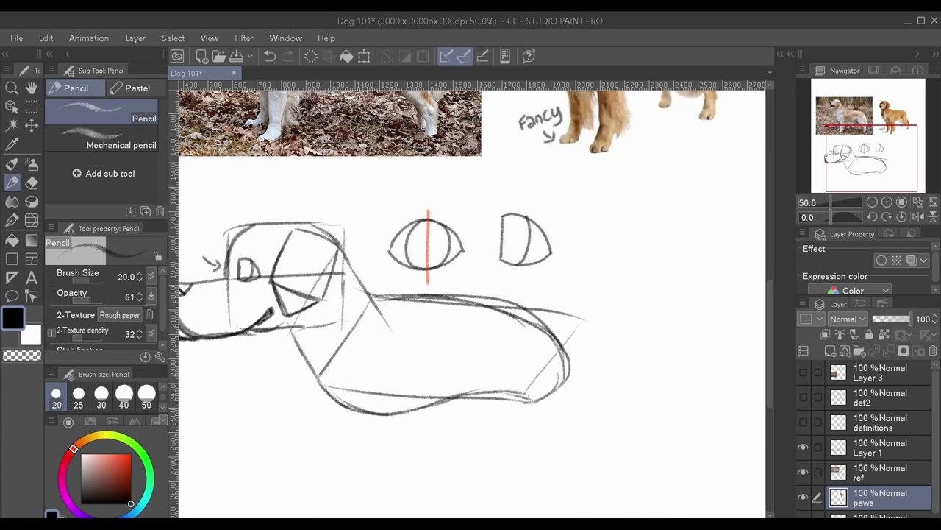
pyautogui.hotkey('ctrl', '-')
pyautogui.scroll(2, 470, 294)
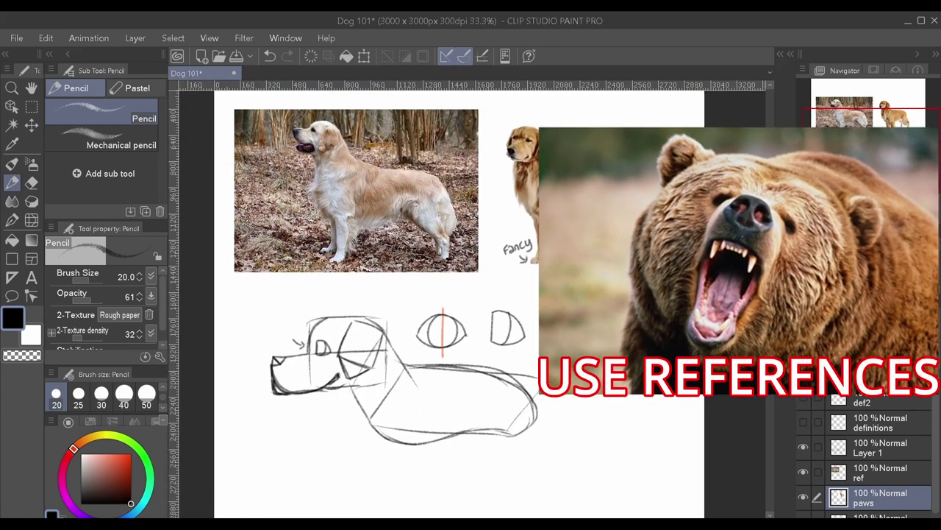
pyautogui.scroll(-2, 459, 294)
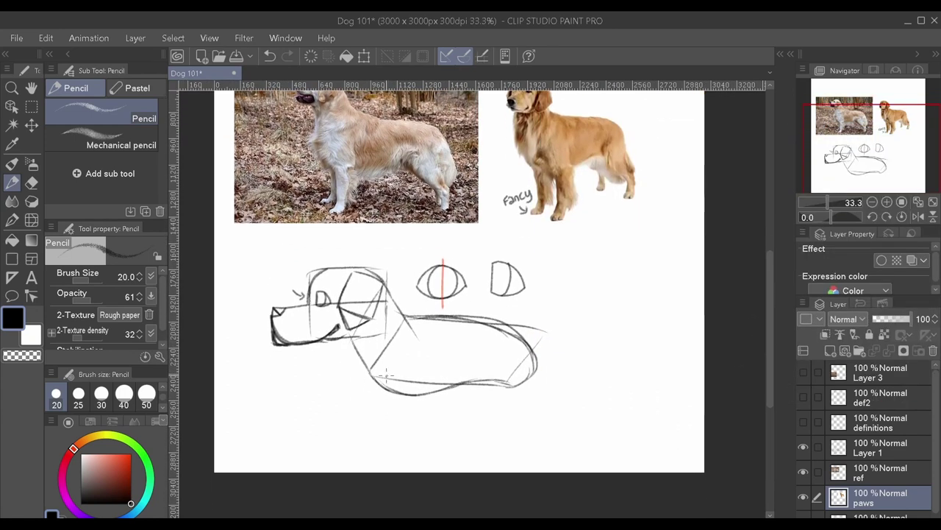
pyautogui.moveTo(385, 375)
pyautogui.mouseDown()
pyautogui.moveTo(401, 404)
pyautogui.moveTo(423, 387)
pyautogui.moveTo(434, 393)
pyautogui.moveTo(425, 443)
pyautogui.mouseUp()
pyautogui.moveTo(401, 409)
pyautogui.mouseDown()
pyautogui.moveTo(400, 455)
pyautogui.moveTo(425, 456)
pyautogui.mouseUp()
# - Sketch the hind leg with a curved thigh below the rump and a bent lower leg
pyautogui.moveTo(476, 368); pyautogui.dragTo(511, 401)
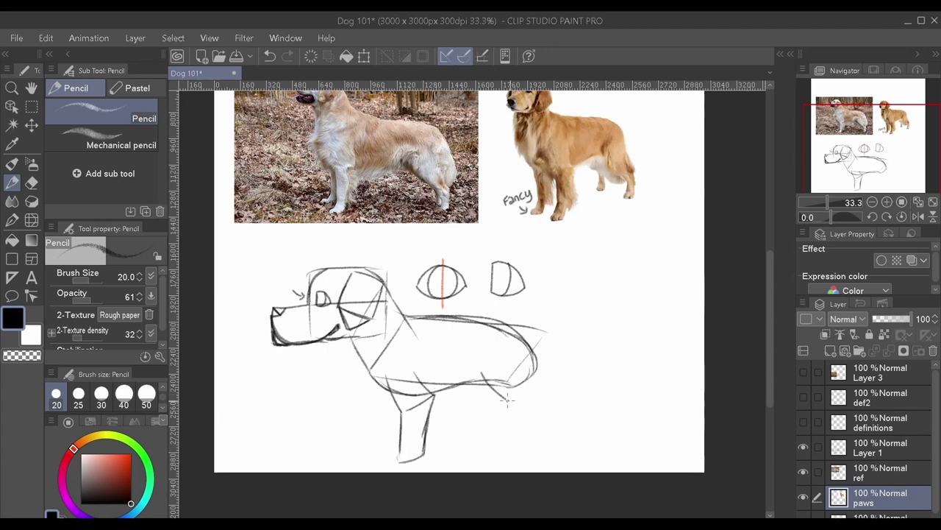
pyautogui.moveTo(522, 343)
pyautogui.mouseDown()
pyautogui.moveTo(542, 407)
pyautogui.moveTo(502, 405)
pyautogui.mouseUp()
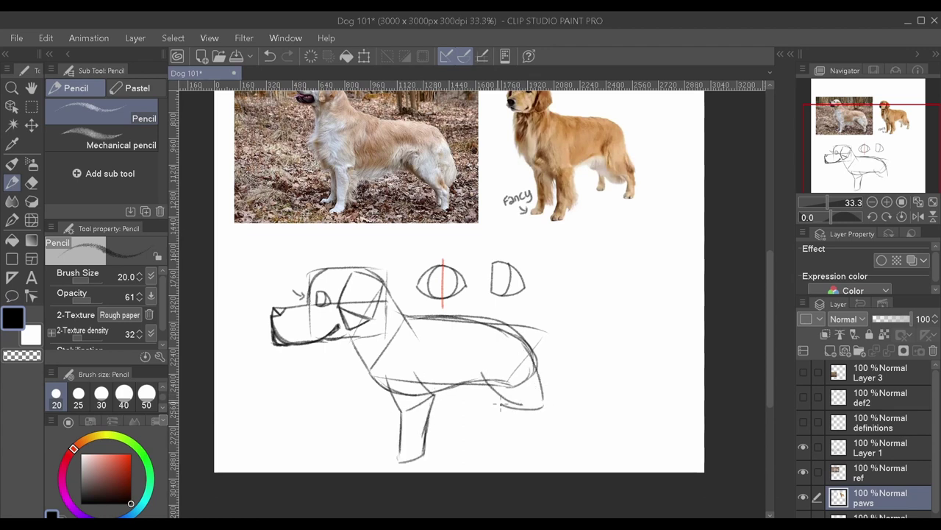
pyautogui.moveTo(479, 375)
pyautogui.mouseDown()
pyautogui.moveTo(503, 405)
pyautogui.moveTo(522, 408)
pyautogui.moveTo(544, 438)
pyautogui.moveTo(529, 448)
pyautogui.moveTo(545, 452)
pyautogui.mouseUp()
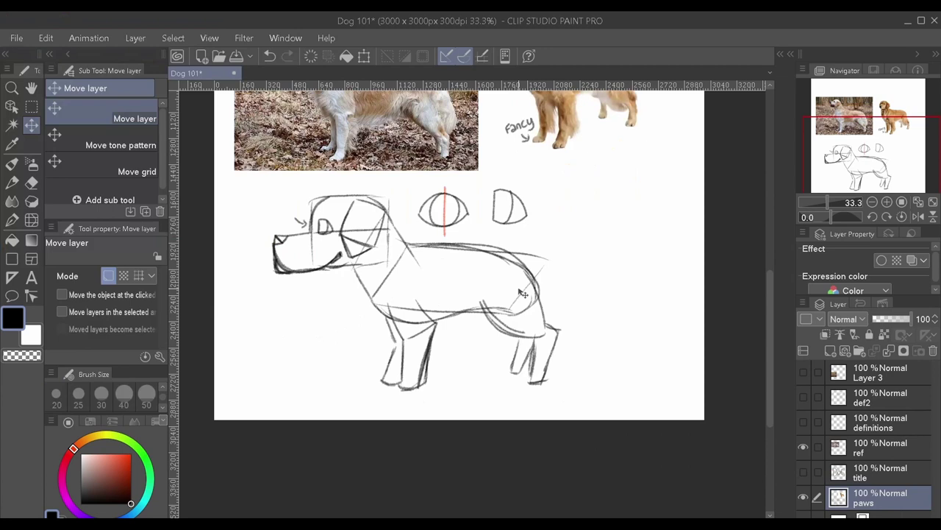
# - Nudge the paws layer slightly upward and rough in two paws at the ends of the front legs
pyautogui.moveTo(353, 327); pyautogui.dragTo(342, 315)
pyautogui.click(11, 181)
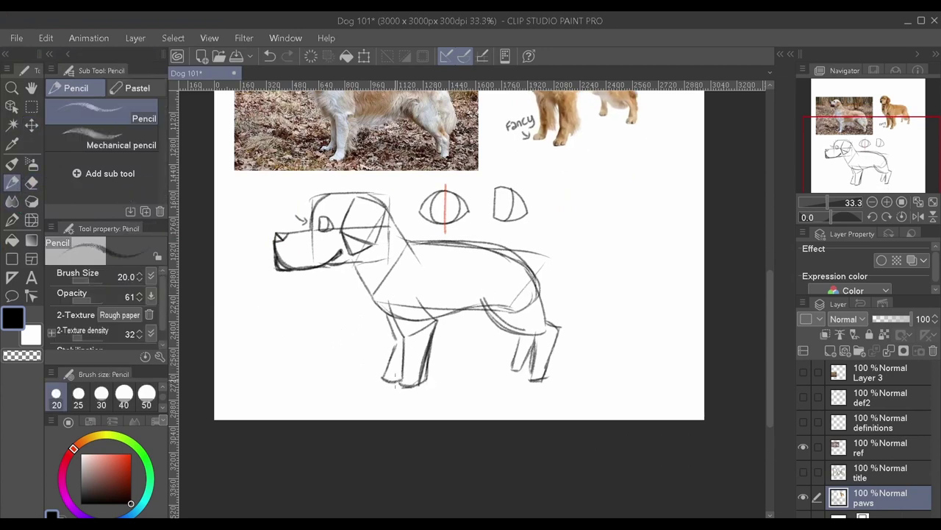
pyautogui.moveTo(403, 385)
pyautogui.mouseDown()
pyautogui.moveTo(381, 371)
pyautogui.moveTo(396, 381)
pyautogui.mouseUp()
pyautogui.moveTo(404, 349)
pyautogui.mouseDown()
pyautogui.moveTo(401, 376)
pyautogui.moveTo(363, 383)
pyautogui.moveTo(416, 384)
pyautogui.moveTo(397, 379)
pyautogui.moveTo(391, 390)
pyautogui.mouseUp()
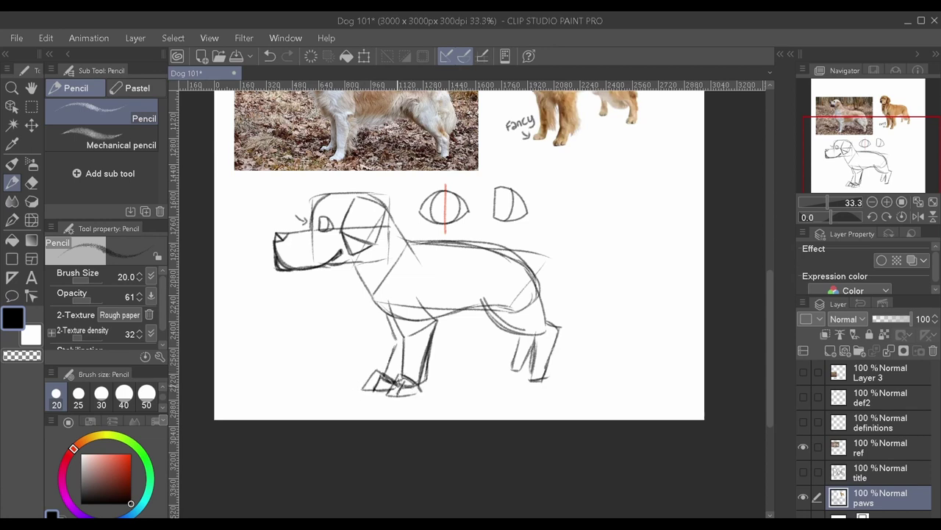
# - Darken the outlines of both front paws and divide them with toe lines
pyautogui.hotkey('ctrl', '+')
pyautogui.hotkey('ctrl', '+')
pyautogui.moveTo(323, 487); pyautogui.dragTo(370, 477)
pyautogui.moveTo(346, 454)
pyautogui.mouseDown()
pyautogui.moveTo(304, 481)
pyautogui.moveTo(333, 488)
pyautogui.mouseUp()
pyautogui.moveTo(313, 457); pyautogui.dragTo(276, 476)
pyautogui.moveTo(283, 434); pyautogui.dragTo(253, 473)
pyautogui.moveTo(253, 474); pyautogui.dragTo(287, 475)
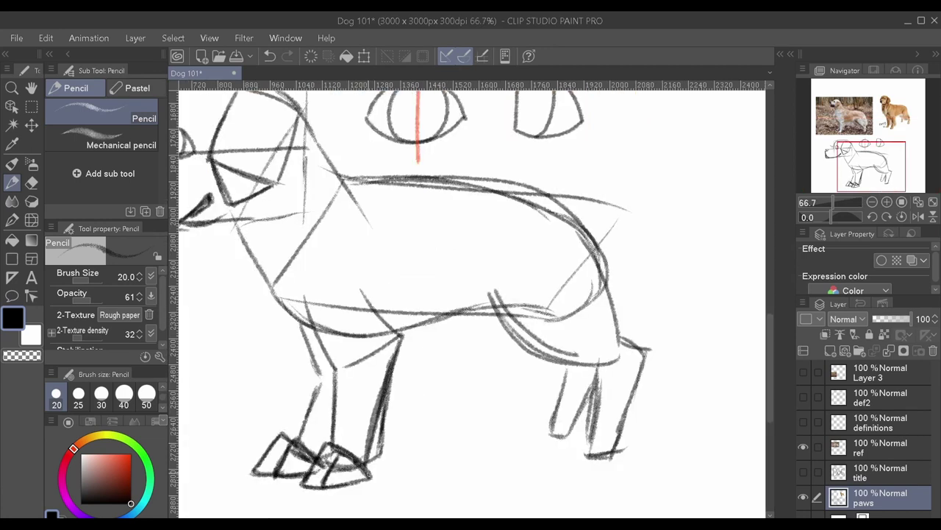
# - Draw wedge-shaped paws with toe lines on both hind legs
pyautogui.moveTo(569, 444); pyautogui.dragTo(613, 465)
pyautogui.moveTo(546, 418)
pyautogui.mouseDown()
pyautogui.moveTo(567, 446)
pyautogui.moveTo(535, 453)
pyautogui.mouseUp()
pyautogui.moveTo(545, 417); pyautogui.dragTo(519, 452)
pyautogui.hotkey('ctrl', '-')
pyautogui.hotkey('ctrl', '-')
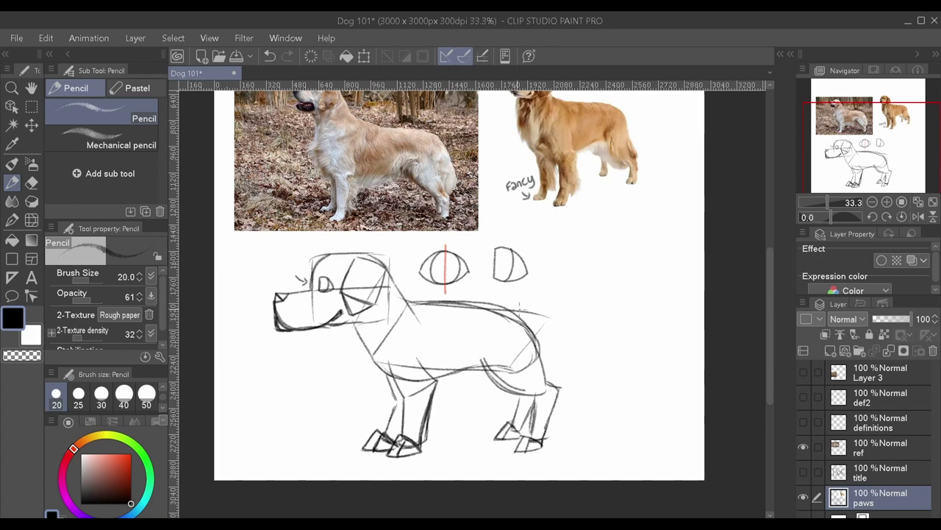
# - Sketch a curved, upswept tail behind the rump and reinforce the outlines of the front and hind legs
pyautogui.moveTo(511, 312)
pyautogui.mouseDown()
pyautogui.moveTo(581, 314)
pyautogui.moveTo(587, 340)
pyautogui.moveTo(544, 351)
pyautogui.moveTo(592, 303)
pyautogui.mouseUp()
pyautogui.moveTo(559, 368); pyautogui.dragTo(559, 408)
pyautogui.moveTo(356, 368); pyautogui.dragTo(402, 440)
pyautogui.moveTo(442, 442); pyautogui.dragTo(468, 410)
# - Erase the construction lines around the head and ear using the pencil in transparent colour at size 40 and opacity 100
pyautogui.press('m')
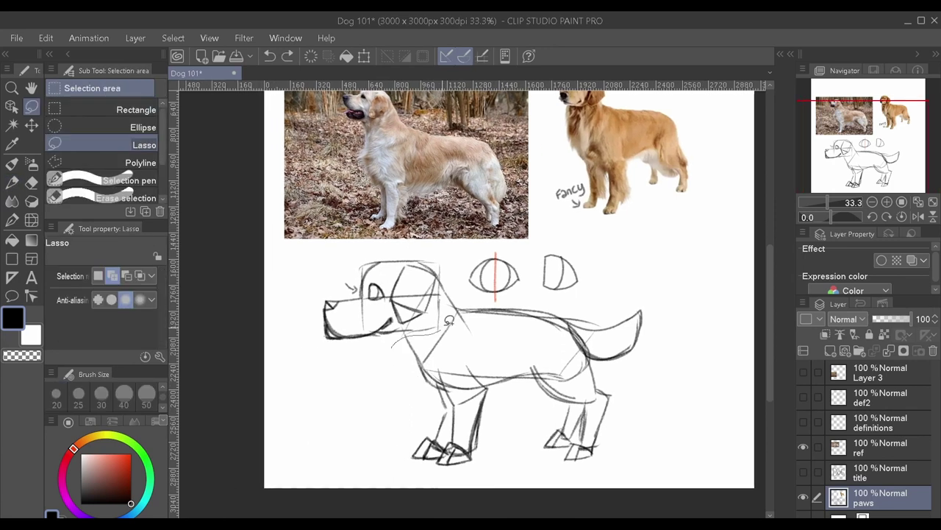
pyautogui.moveTo(447, 319); pyautogui.dragTo(441, 324)
pyautogui.press('p')
pyautogui.click(124, 396)
pyautogui.click(103, 300)
pyautogui.moveTo(430, 291)
pyautogui.mouseDown()
pyautogui.moveTo(408, 315)
pyautogui.moveTo(416, 316)
pyautogui.moveTo(367, 294)
pyautogui.mouseUp()
pyautogui.moveTo(364, 278); pyautogui.dragTo(376, 265)
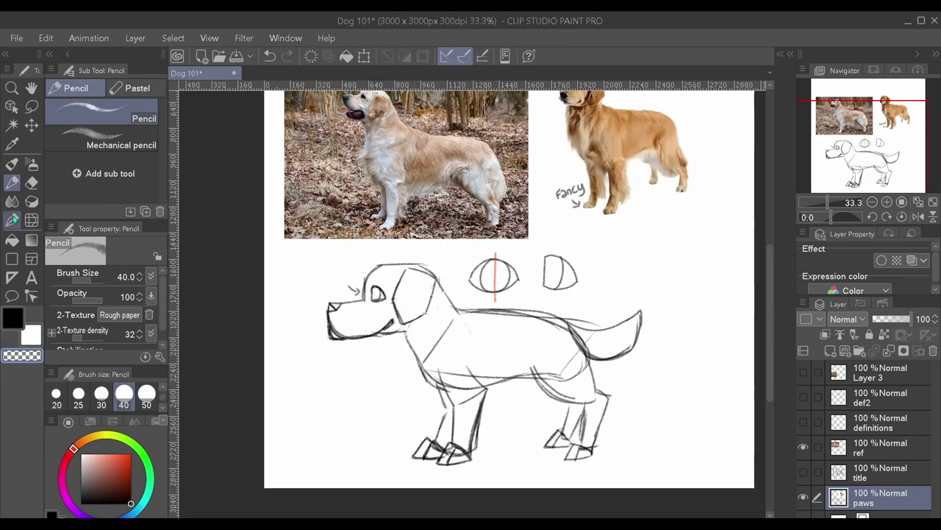
# - Erase the construction lines from the chest, legs, belly and back using the transparent Turnip pen at size 40
pyautogui.click(11, 220)
pyautogui.moveTo(426, 365)
pyautogui.mouseDown()
pyautogui.moveTo(477, 391)
pyautogui.moveTo(473, 451)
pyautogui.mouseUp()
pyautogui.moveTo(475, 380); pyautogui.dragTo(580, 361)
pyautogui.moveTo(597, 323); pyautogui.dragTo(465, 308)
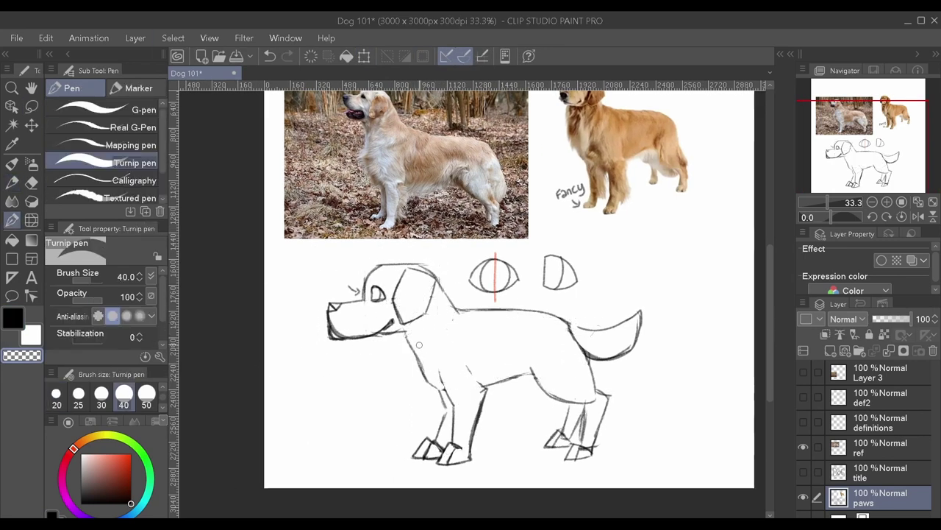
# - Lasso the muzzle and shift it slightly toward the head to shorten the snout
pyautogui.press('m')
pyautogui.moveTo(374, 277); pyautogui.dragTo(367, 361)
pyautogui.hotkey('ctrl', 't')
pyautogui.moveTo(346, 318); pyautogui.dragTo(355, 315)
pyautogui.press('Return')
# - Sketch fur along the neck and chest with the pencil at size 12 and opacity 63
pyautogui.press('p')
pyautogui.press('p')
pyautogui.click(124, 397)
pyautogui.click(102, 398)
pyautogui.moveTo(88, 300); pyautogui.dragTo(92, 300)
pyautogui.moveTo(397, 335)
pyautogui.mouseDown()
pyautogui.moveTo(428, 380)
pyautogui.moveTo(446, 327)
pyautogui.mouseUp()
pyautogui.moveTo(472, 314); pyautogui.dragTo(444, 372)
pyautogui.moveTo(444, 295); pyautogui.dragTo(462, 324)
# - Add jagged fur strokes under the chest and belly, around the thigh fold and beneath the tail
pyautogui.moveTo(429, 386)
pyautogui.mouseDown()
pyautogui.moveTo(446, 398)
pyautogui.moveTo(529, 377)
pyautogui.mouseUp()
pyautogui.moveTo(533, 365); pyautogui.dragTo(539, 375)
pyautogui.moveTo(553, 361)
pyautogui.mouseDown()
pyautogui.moveTo(540, 375)
pyautogui.moveTo(552, 366)
pyautogui.mouseUp()
pyautogui.moveTo(593, 357)
pyautogui.mouseDown()
pyautogui.moveTo(598, 380)
pyautogui.moveTo(622, 360)
pyautogui.mouseUp()
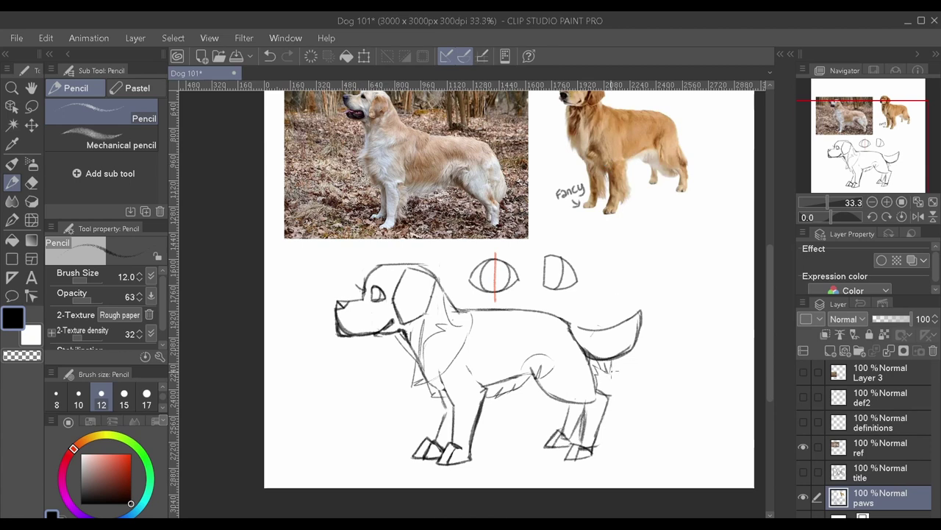
pyautogui.moveTo(642, 321); pyautogui.dragTo(610, 372)
pyautogui.moveTo(576, 335)
pyautogui.mouseDown()
pyautogui.moveTo(591, 342)
pyautogui.moveTo(585, 348)
pyautogui.mouseUp()
# - Erase the old outlines behind the belly and tail fur using the transparent Turnip pen at size 15
pyautogui.press(']')
pyautogui.press('c')
pyautogui.press('p')
pyautogui.moveTo(428, 374); pyautogui.dragTo(445, 390)
pyautogui.click(147, 397)
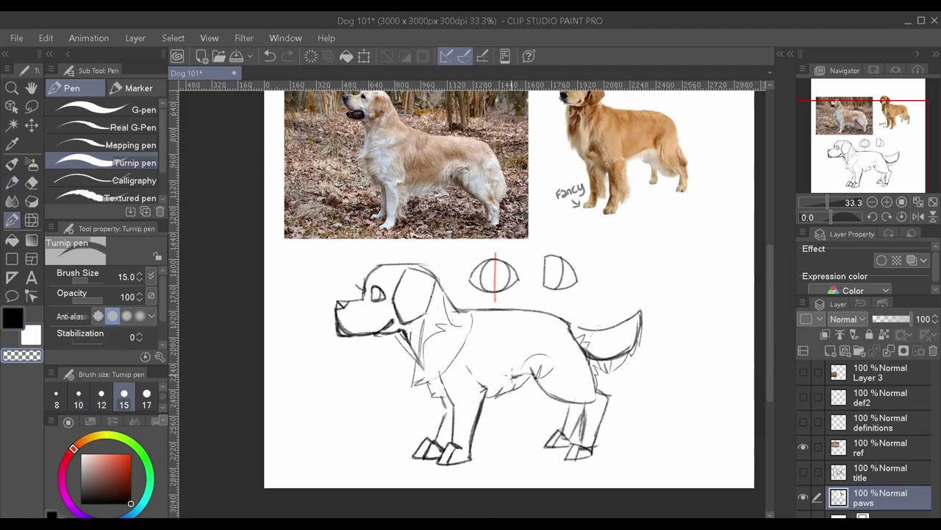
pyautogui.press('p')
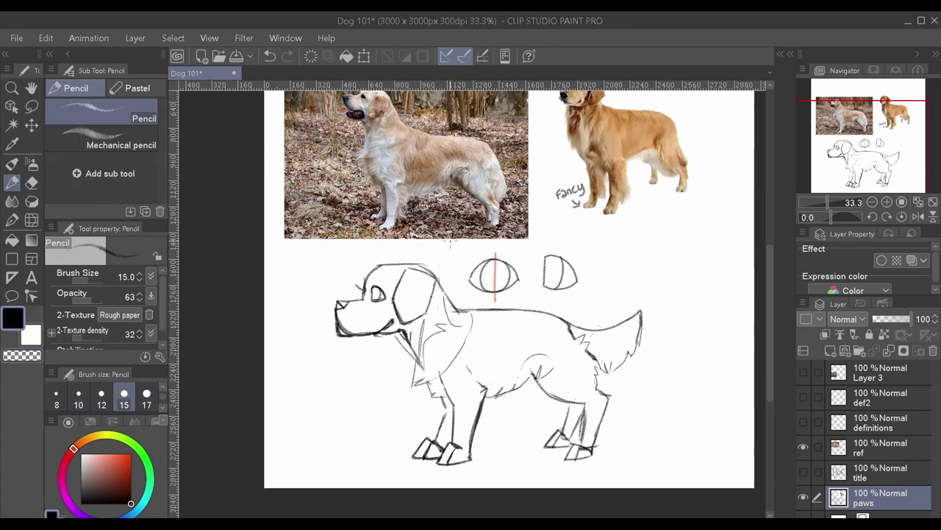
# - Round off the ear with an inner fold and darken the nose with the size 15 pencil
pyautogui.press('p')
pyautogui.press('p')
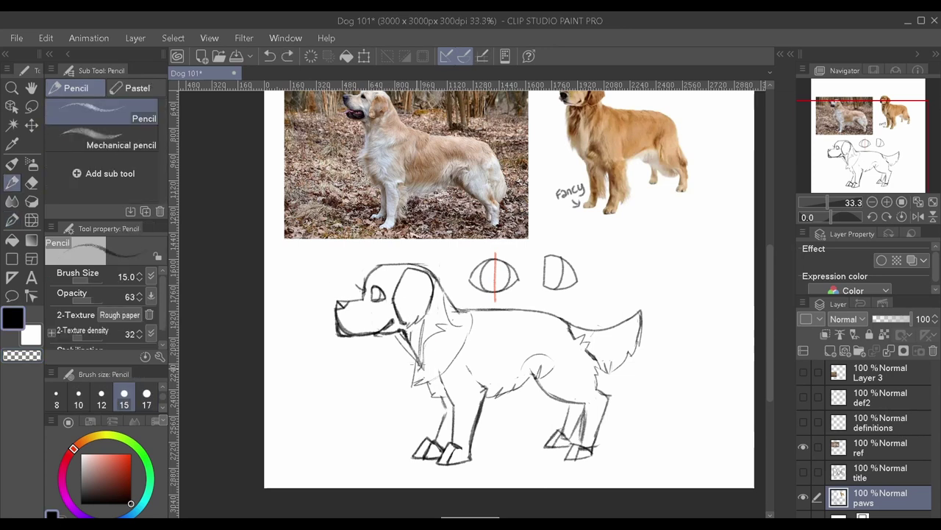
pyautogui.moveTo(341, 299)
pyautogui.mouseDown()
pyautogui.moveTo(337, 315)
pyautogui.moveTo(373, 322)
pyautogui.mouseUp()
pyautogui.moveTo(417, 269); pyautogui.dragTo(406, 296)
pyautogui.moveTo(440, 284); pyautogui.dragTo(456, 309)
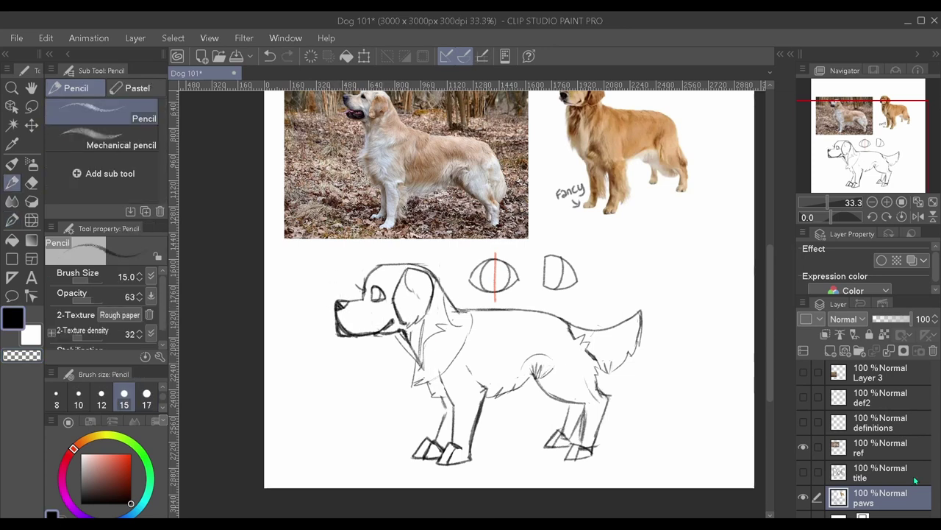
# - Add a pupil to the dog's eye and crop the canvas around the sketch to 2311 x 1518 px
pyautogui.scroll(-1, 535, 367)
pyautogui.press('p')
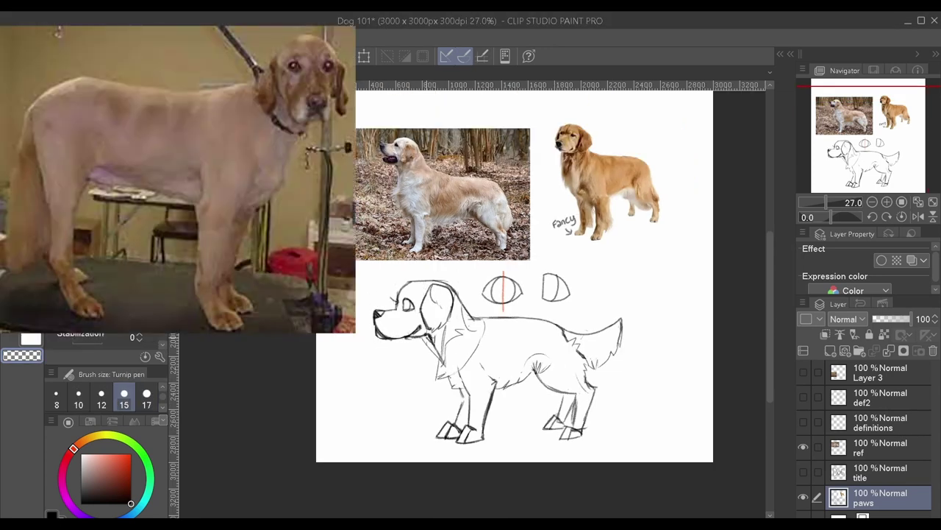
pyautogui.press('p')
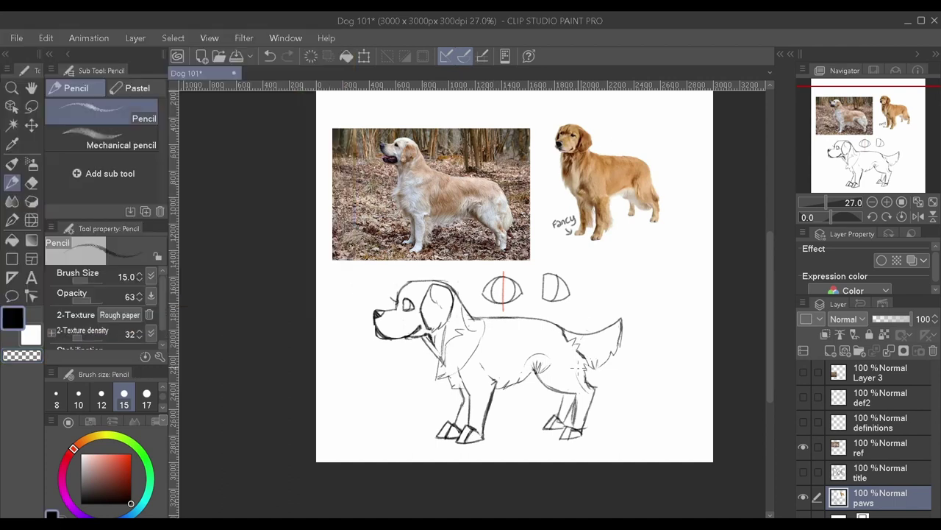
pyautogui.press('p')
pyautogui.press('p')
pyautogui.press('p')
pyautogui.press('p')
pyautogui.press('p')
pyautogui.hotkey('ctrl', 'z')
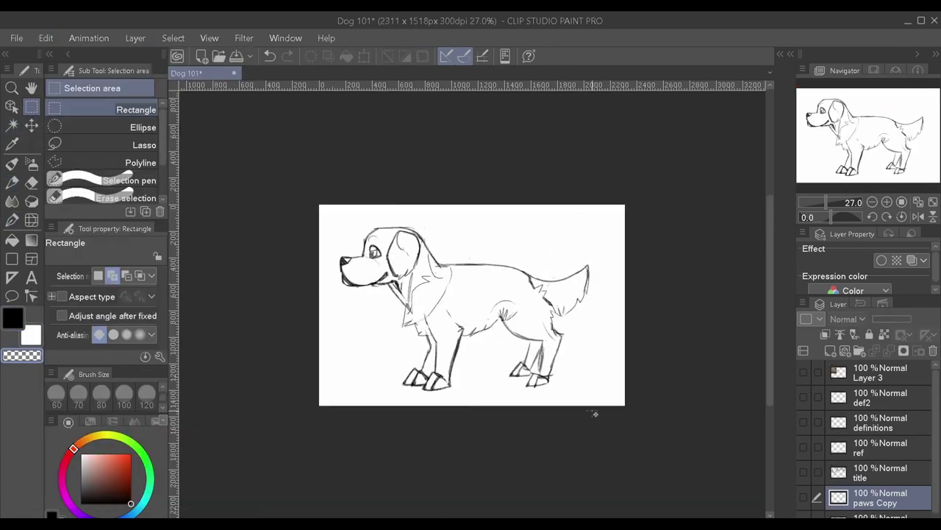
# - Make the original paws layer the active, visible drawing layer and keep paws Copy hidden
pyautogui.press('p')
pyautogui.click(877, 449)
pyautogui.scroll(-1, 883, 451)
pyautogui.click(928, 457)
pyautogui.click(890, 478)
pyautogui.click(886, 502)
pyautogui.press('p')
pyautogui.press('p')
pyautogui.press('p')
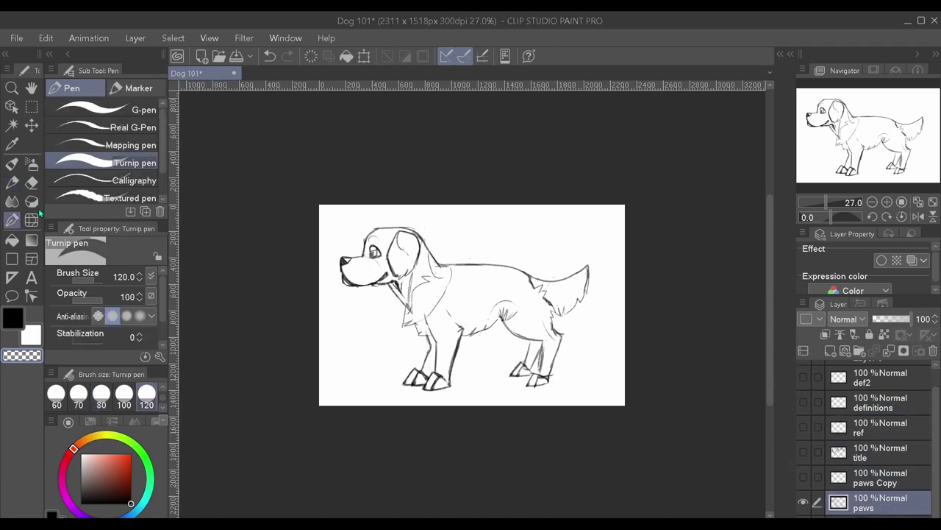
# - Reduce the transparent Turnip pen's brush size to 12
pyautogui.press('[')
pyautogui.press('[')
pyautogui.press('[')
pyautogui.press('[')
pyautogui.press('[')
pyautogui.press('[')
pyautogui.press('[')
pyautogui.press('[')
pyautogui.press('[')
pyautogui.press('[')
pyautogui.press('[')
pyautogui.press('[')
pyautogui.scroll(-1, 489, 175)
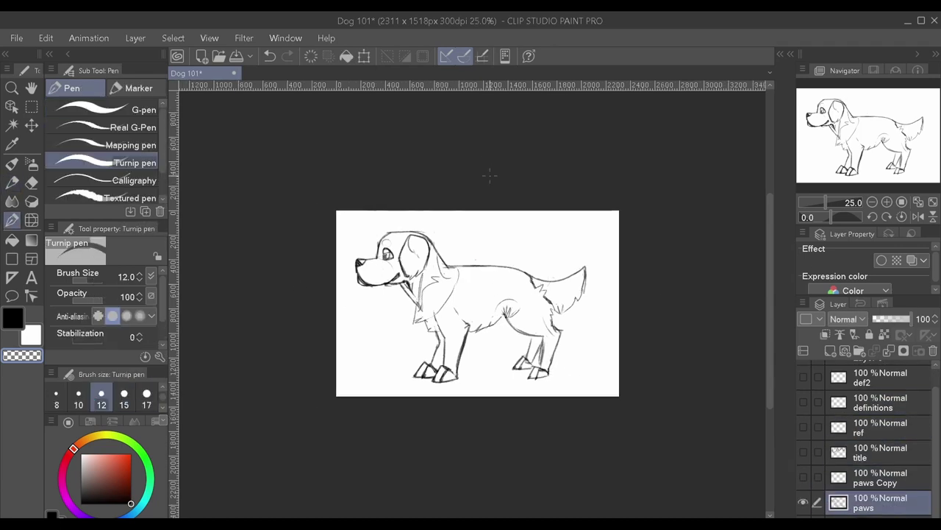
# - Redraw the top of the dog's head in black pencil and move the paws layer slightly down the canvas
pyautogui.click(11, 182)
pyautogui.click(12, 317)
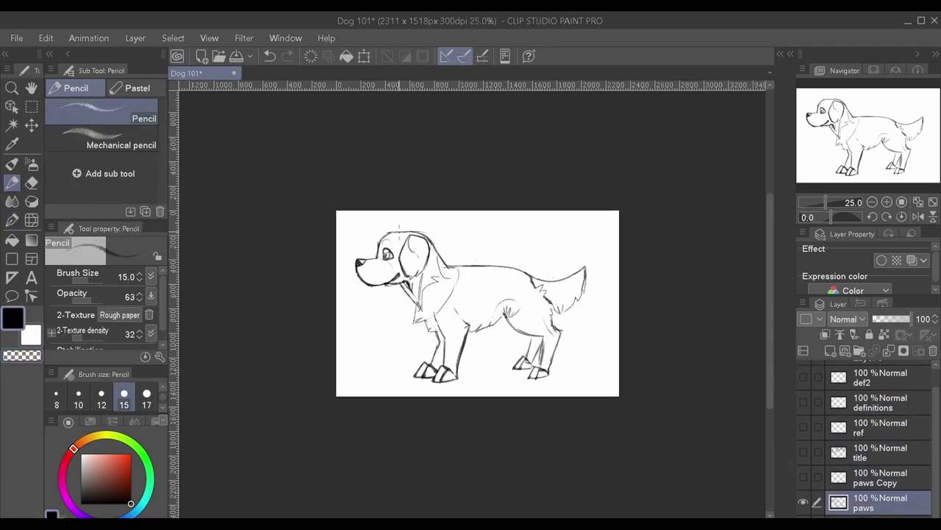
pyautogui.moveTo(393, 233); pyautogui.dragTo(430, 243)
pyautogui.click(32, 125)
pyautogui.moveTo(478, 294); pyautogui.dragTo(478, 304)
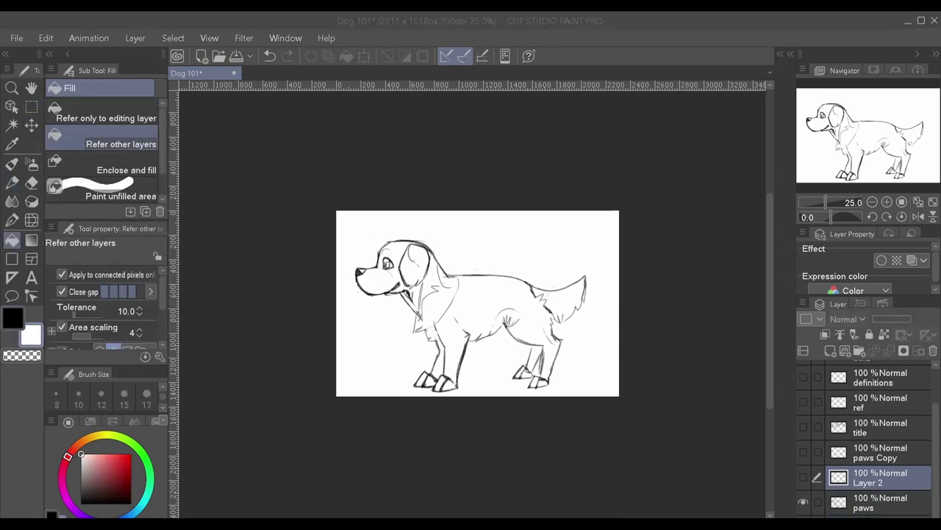
# - Show Layer 2 with the cowboy hat and move the hat onto the dog's head
pyautogui.click(805, 479)
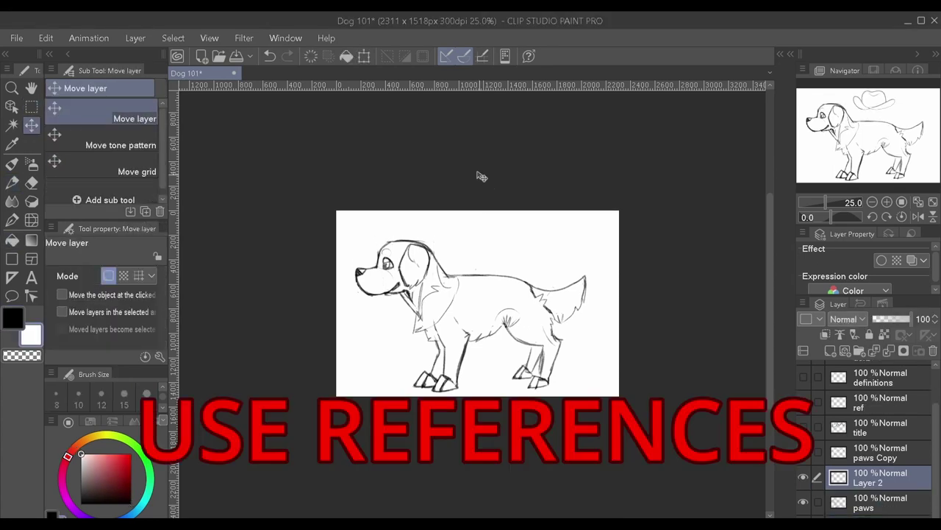
pyautogui.moveTo(478, 171)
pyautogui.mouseDown()
pyautogui.moveTo(417, 183)
pyautogui.moveTo(417, 234)
pyautogui.mouseUp()
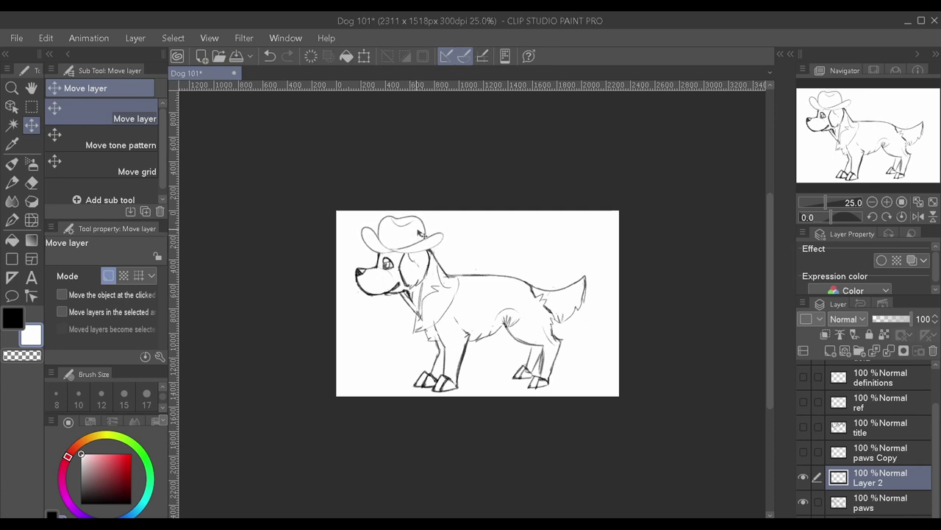
# - Handwrite "Howdy" below the muzzle in black pencil at size 15 and opacity 70
pyautogui.press('p')
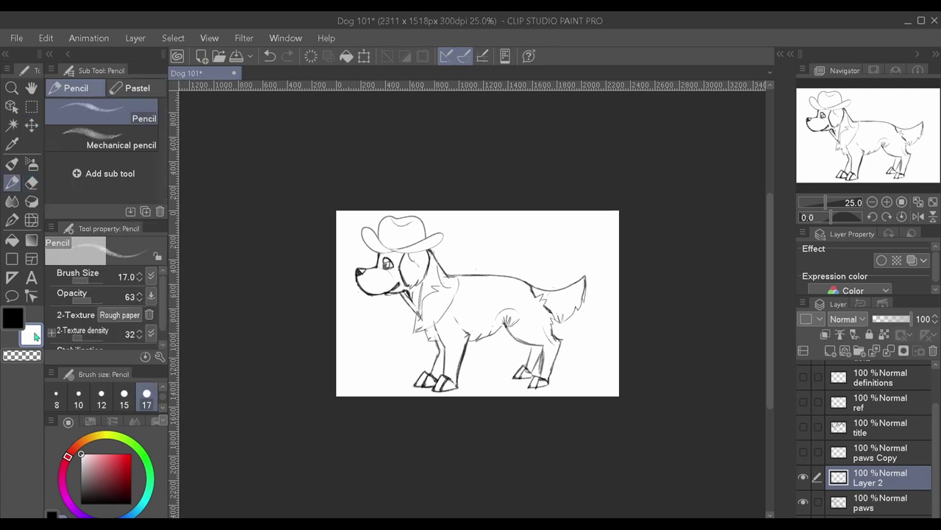
pyautogui.click(13, 316)
pyautogui.click(123, 397)
pyautogui.hotkey('ctrl', 'z')
pyautogui.hotkey('ctrl', 'z')
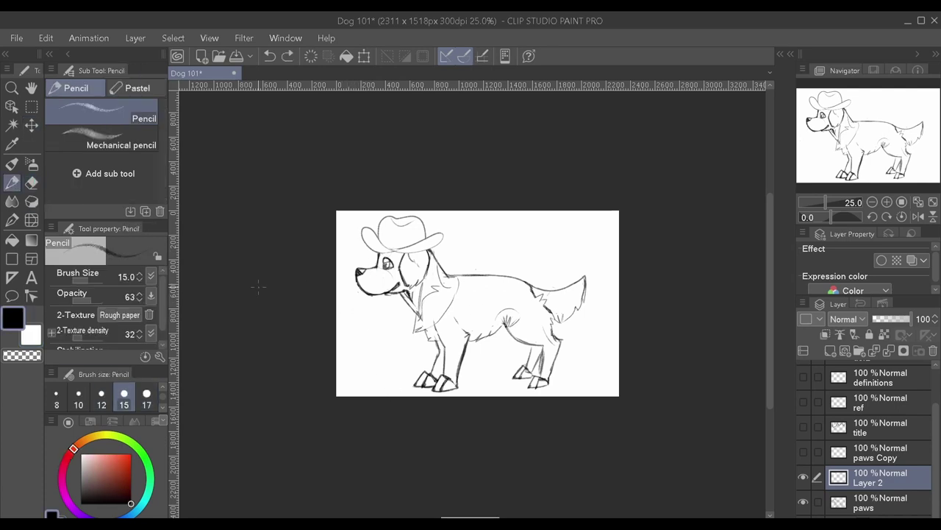
pyautogui.click(140, 294)
pyautogui.moveTo(344, 307)
pyautogui.mouseDown()
pyautogui.moveTo(347, 324)
pyautogui.moveTo(377, 309)
pyautogui.mouseUp()
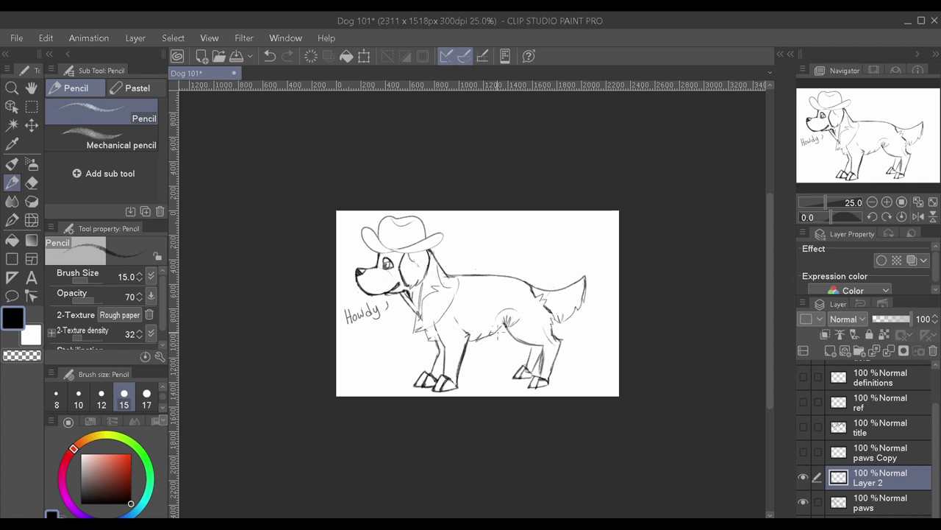
# - Sign the drawing by handwriting the artist's social media handle across the hind legs
pyautogui.moveTo(507, 343)
pyautogui.mouseDown()
pyautogui.moveTo(503, 354)
pyautogui.moveTo(552, 345)
pyautogui.moveTo(595, 355)
pyautogui.mouseUp()
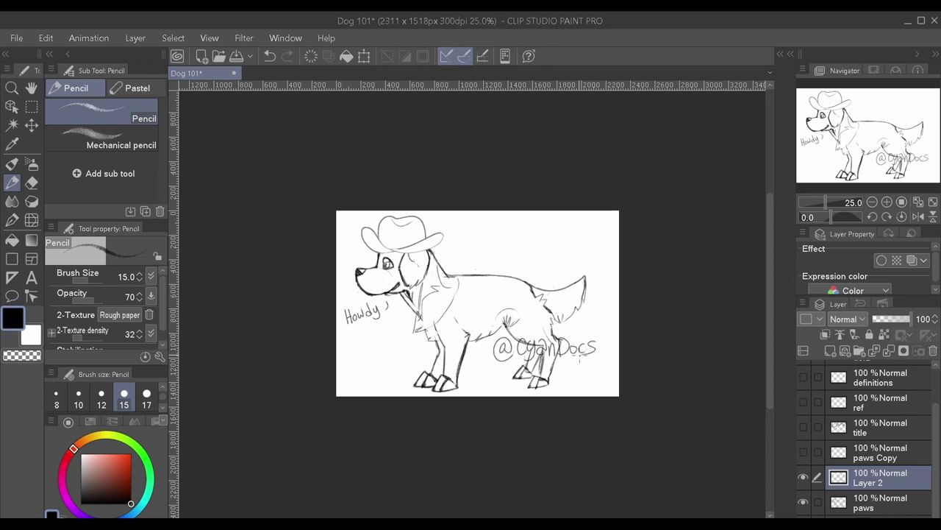
pyautogui.click(16, 38)
pyautogui.click(64, 107)
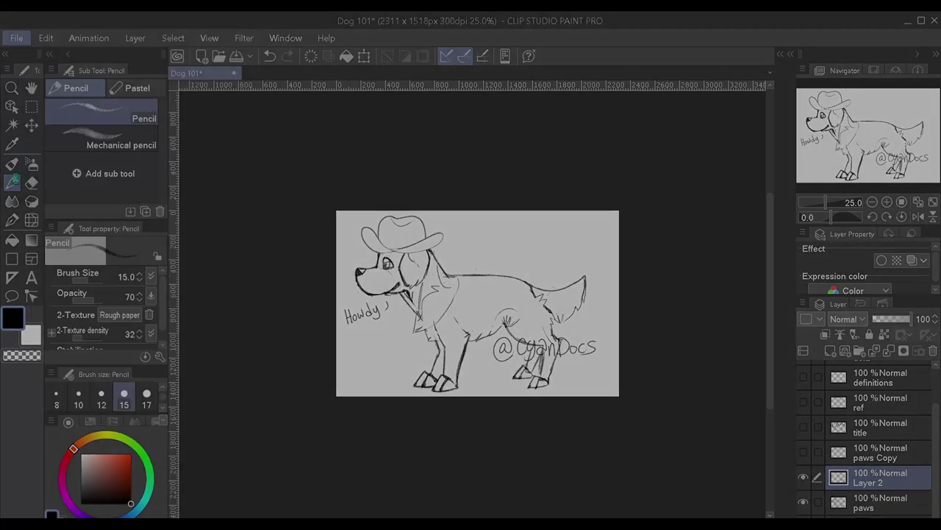